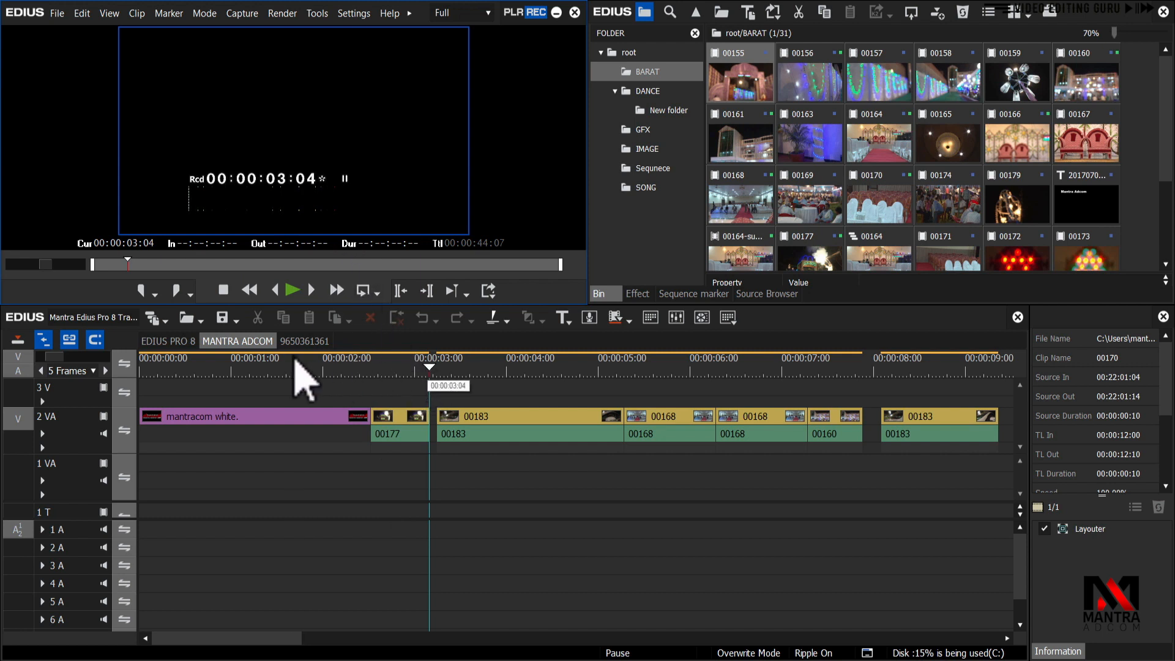
- Mark a timeline range over clip 00183 with the In point at 00:00:03:16 and the Out point at 00:00:05:00
left_click(488, 369)
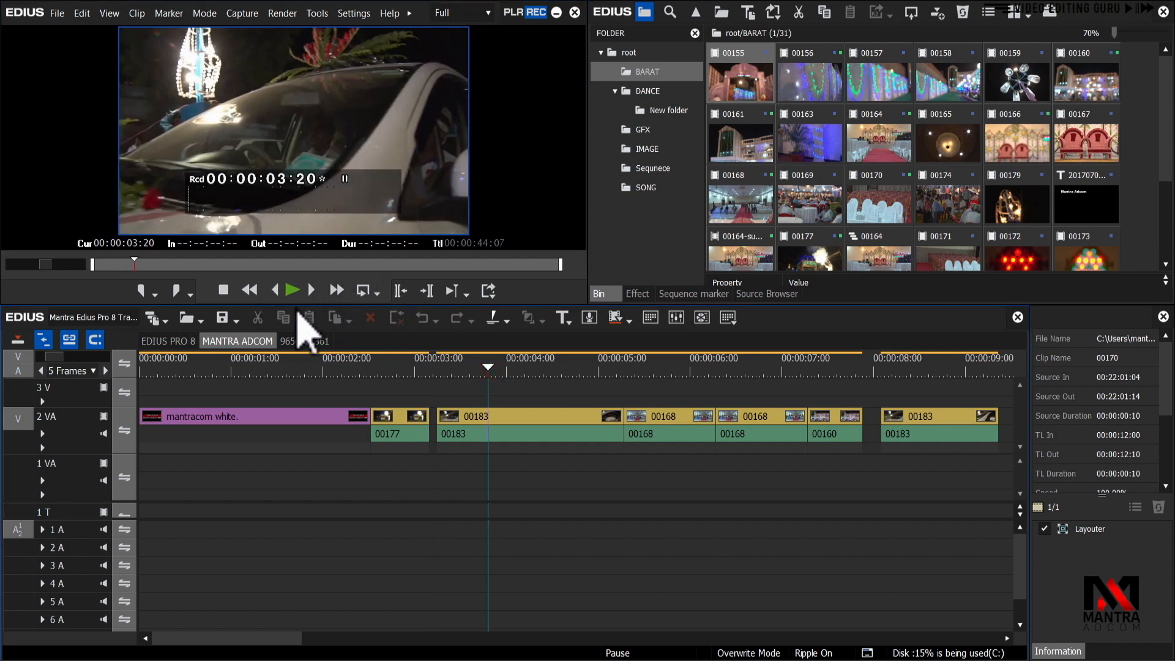
left_click(473, 367)
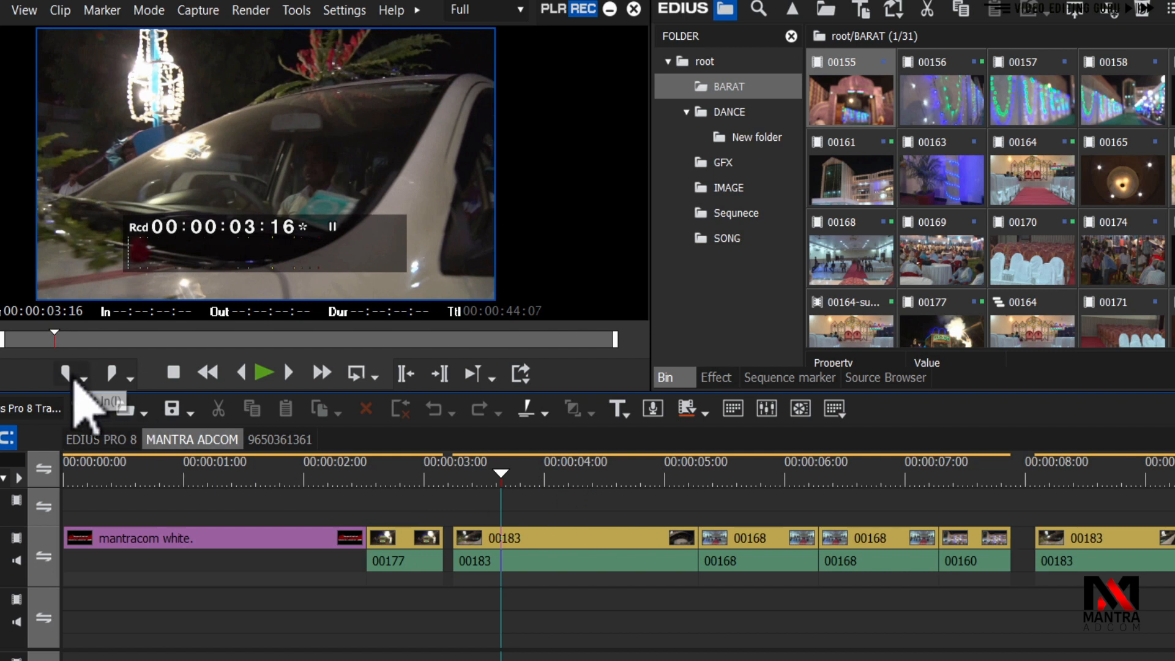
left_click(67, 374)
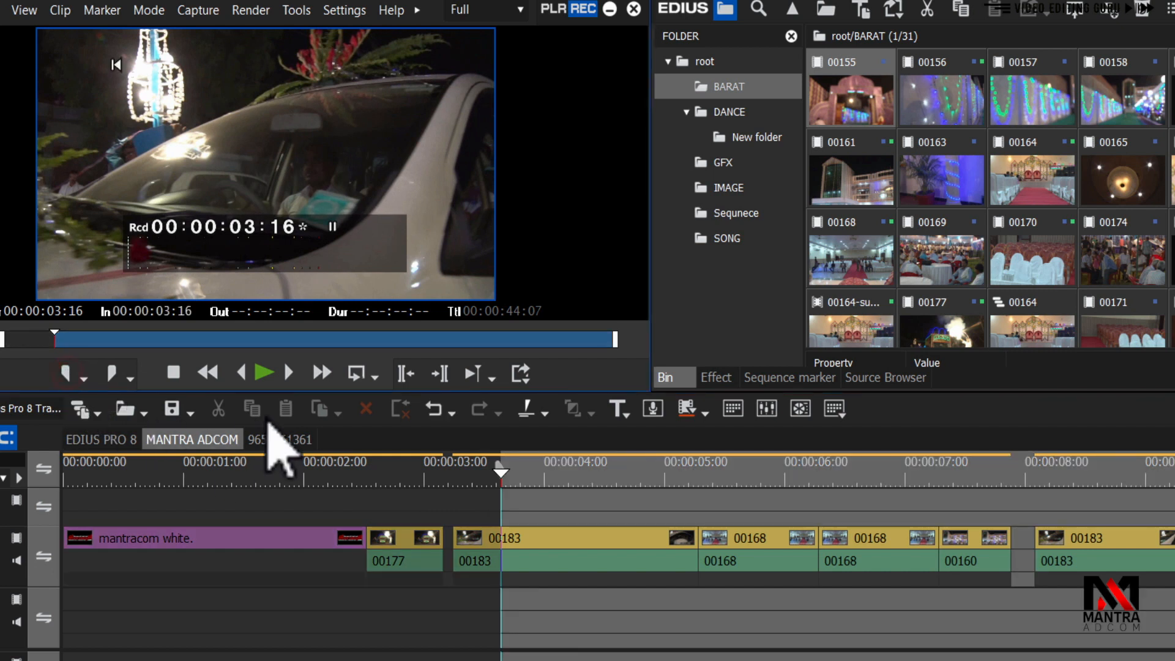
left_click_drag(566, 477, 666, 481)
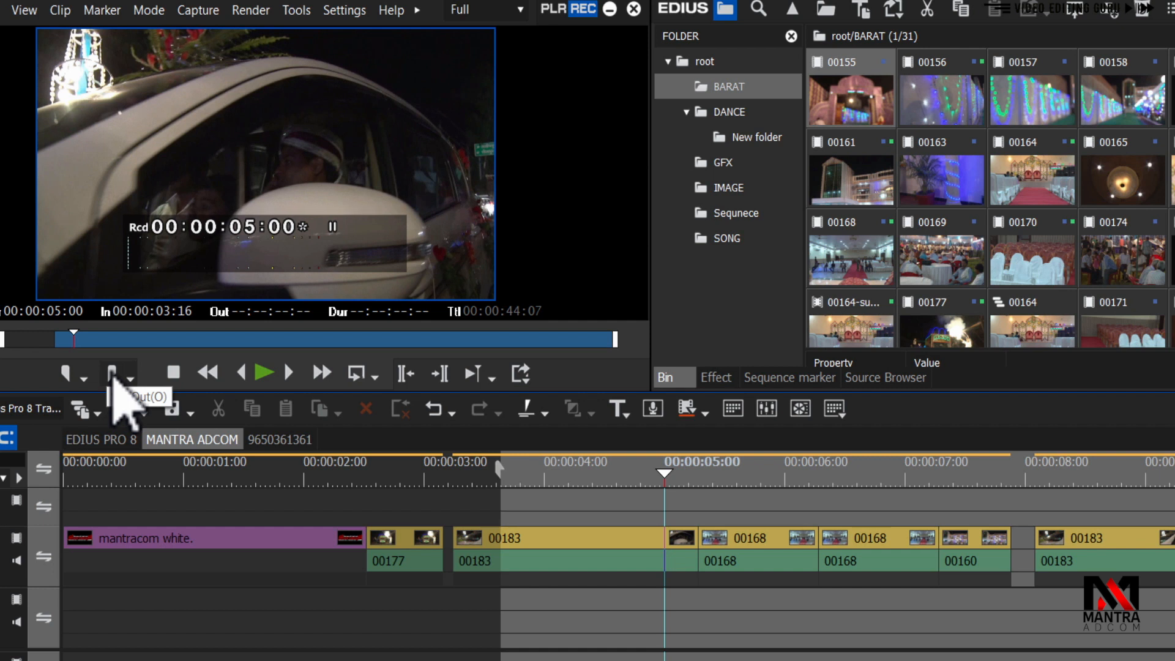
left_click(113, 373)
left_click(538, 476)
left_click_drag(525, 481, 504, 501)
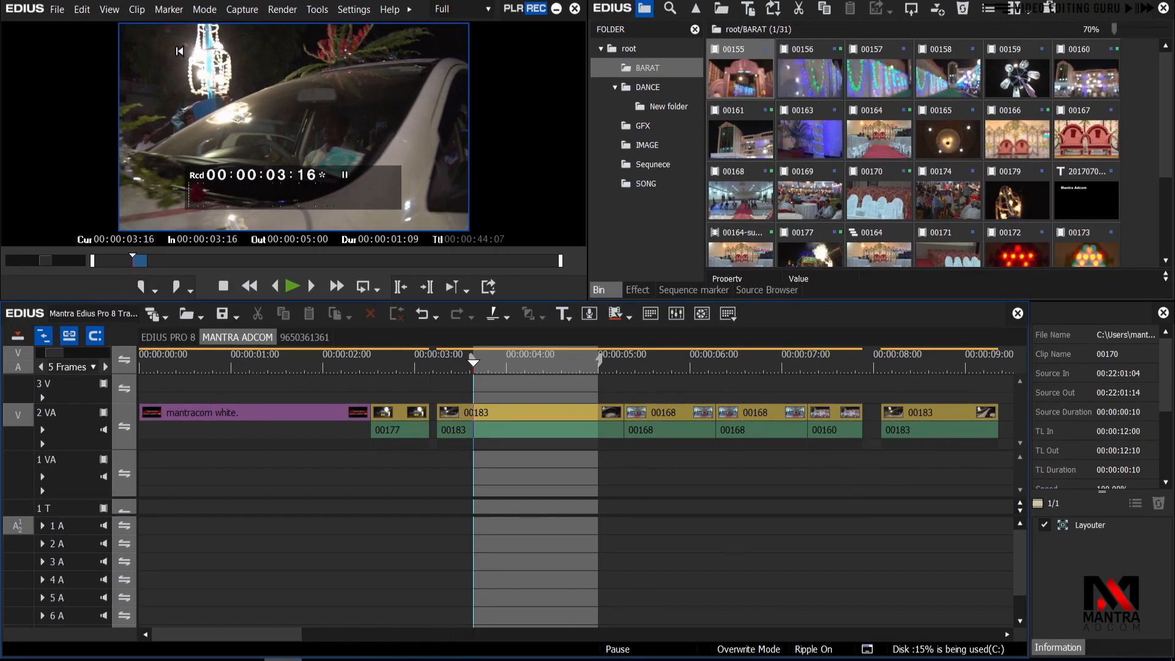
left_click(517, 357)
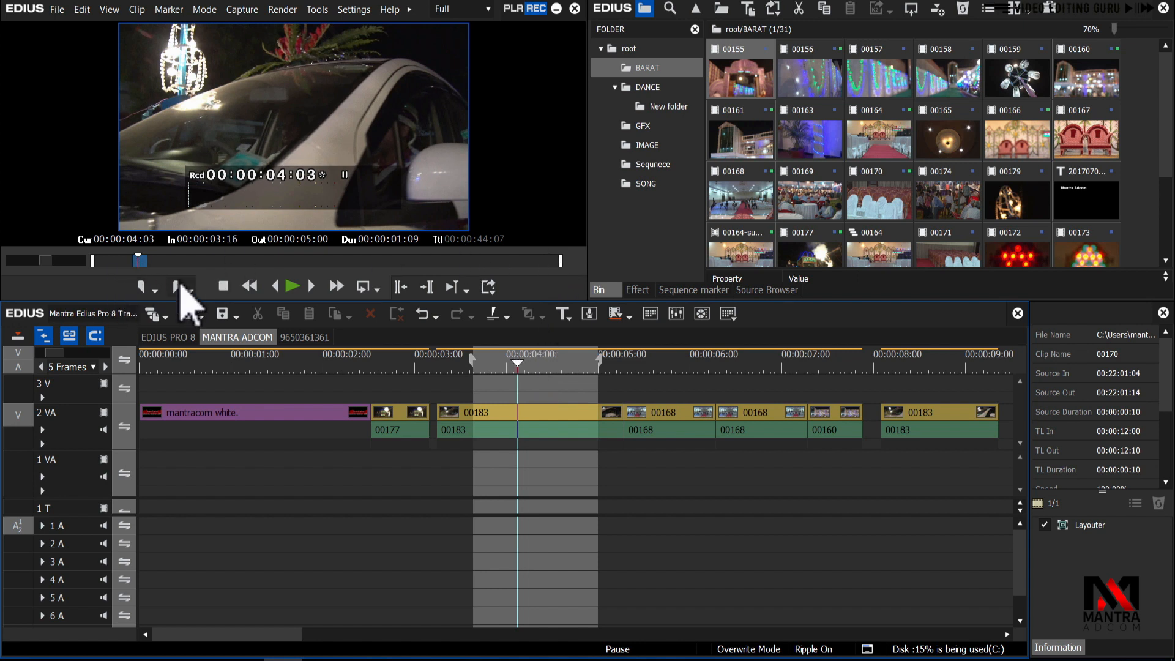
- Mark the timeline range over the 00168 clips with In at 00:00:05:07 and Out at 00:00:06:16, then scrub through it
left_click(623, 362)
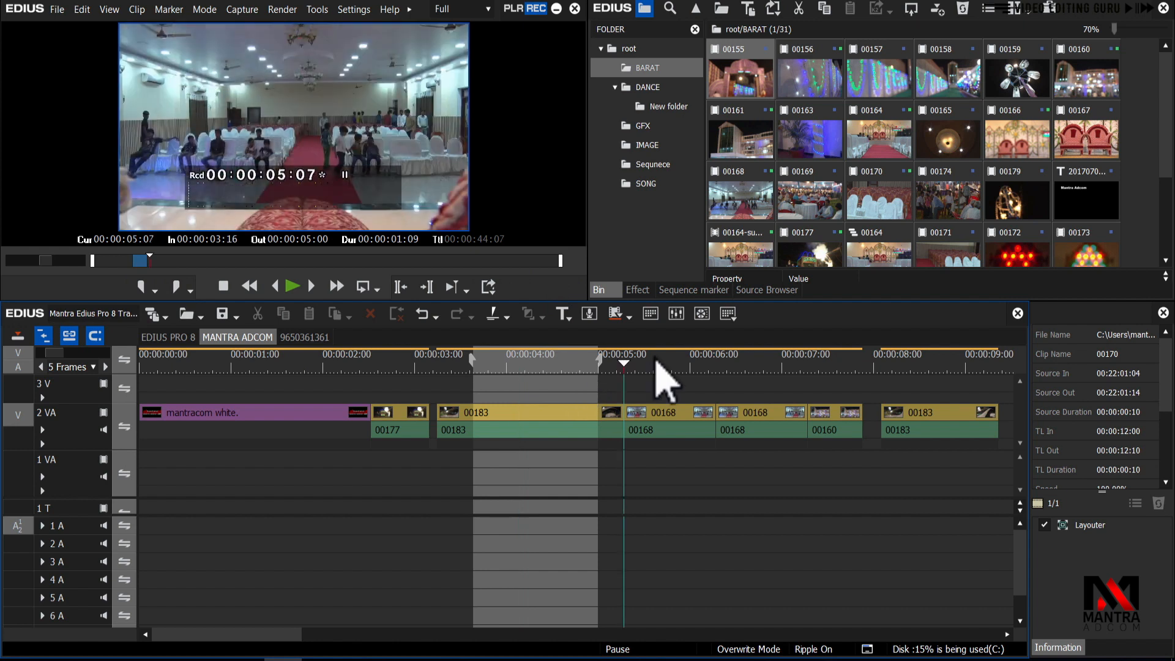
right_click(637, 362)
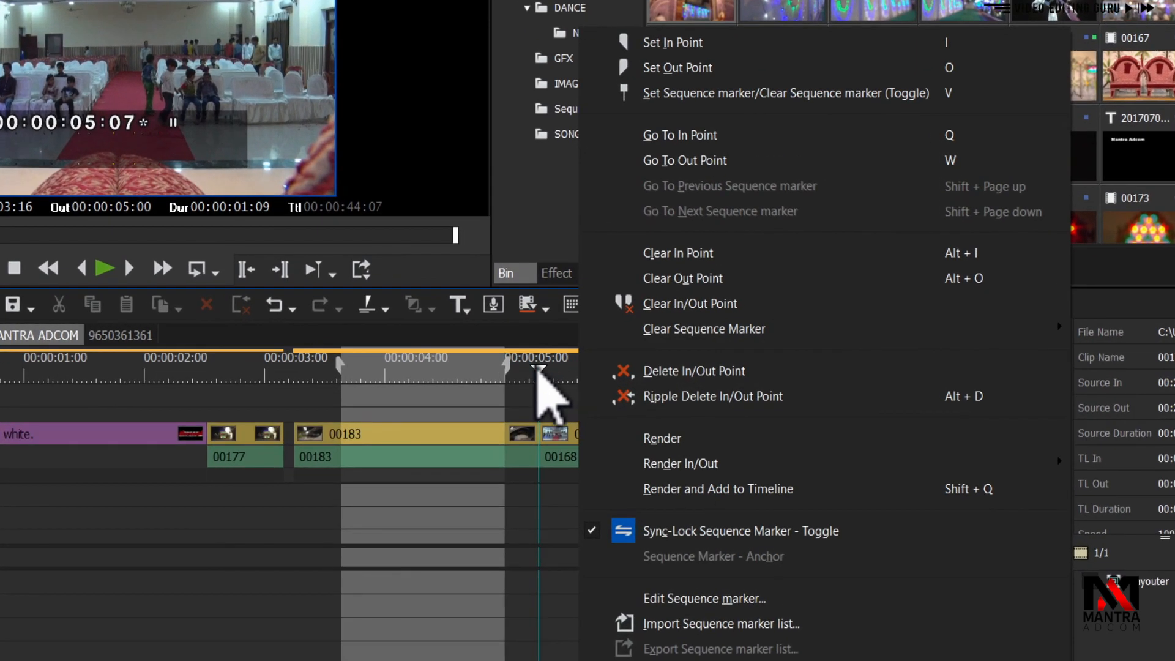
right_click(535, 366)
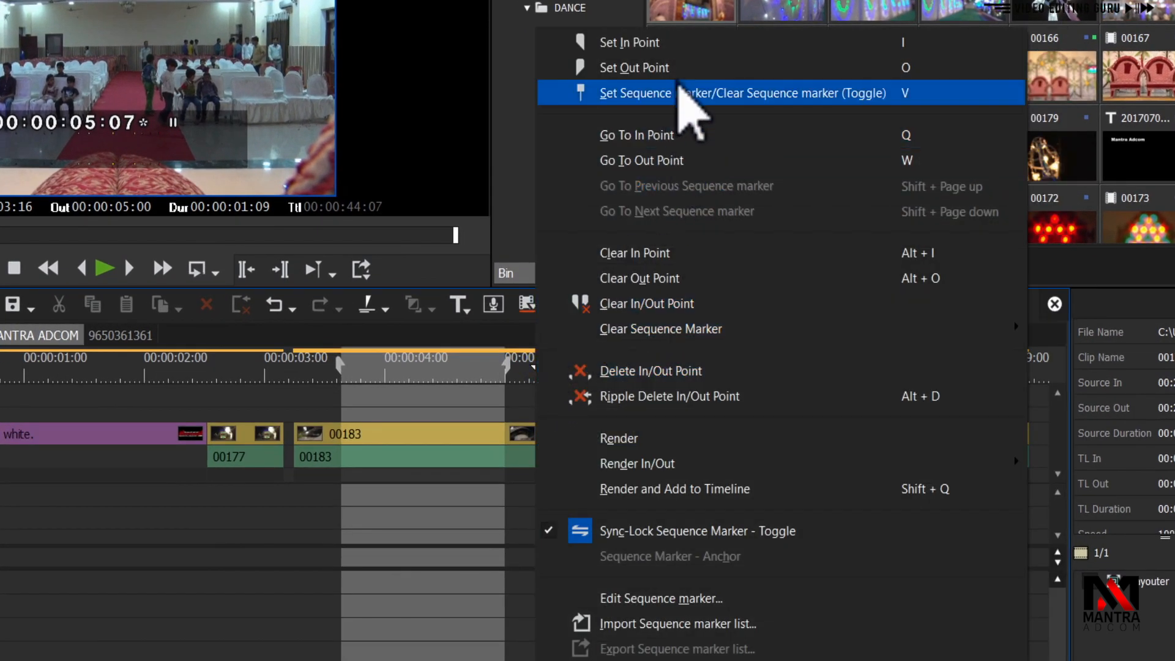
left_click(670, 41)
left_click(698, 369)
right_click(699, 370)
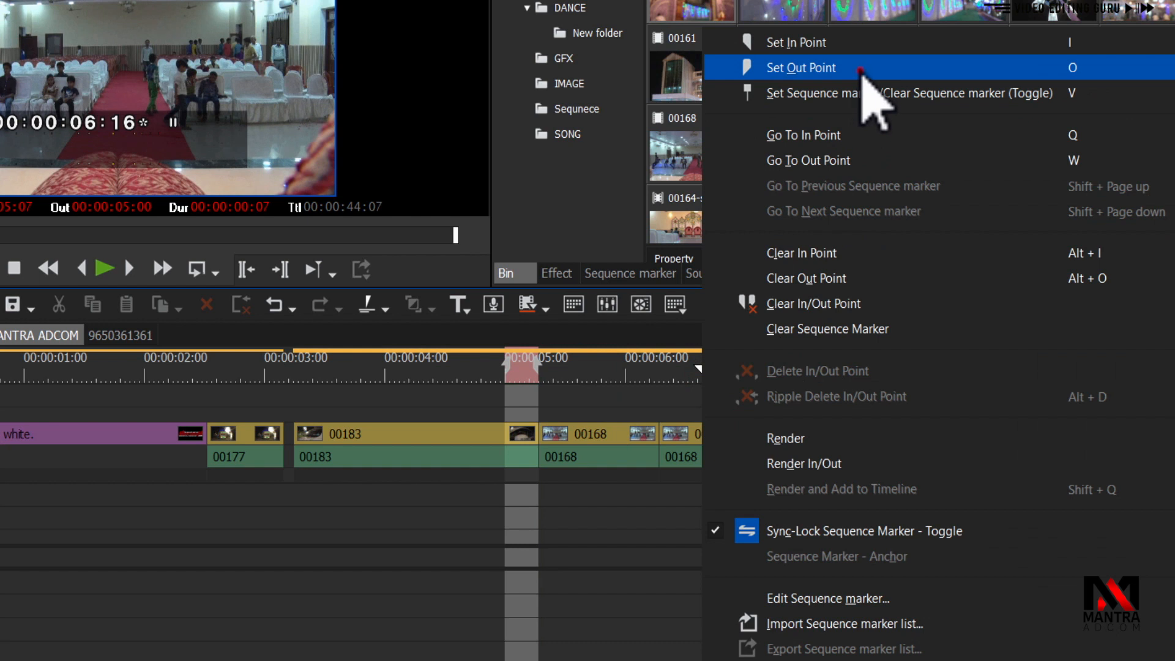
left_click(860, 68)
left_click_drag(661, 369, 581, 390)
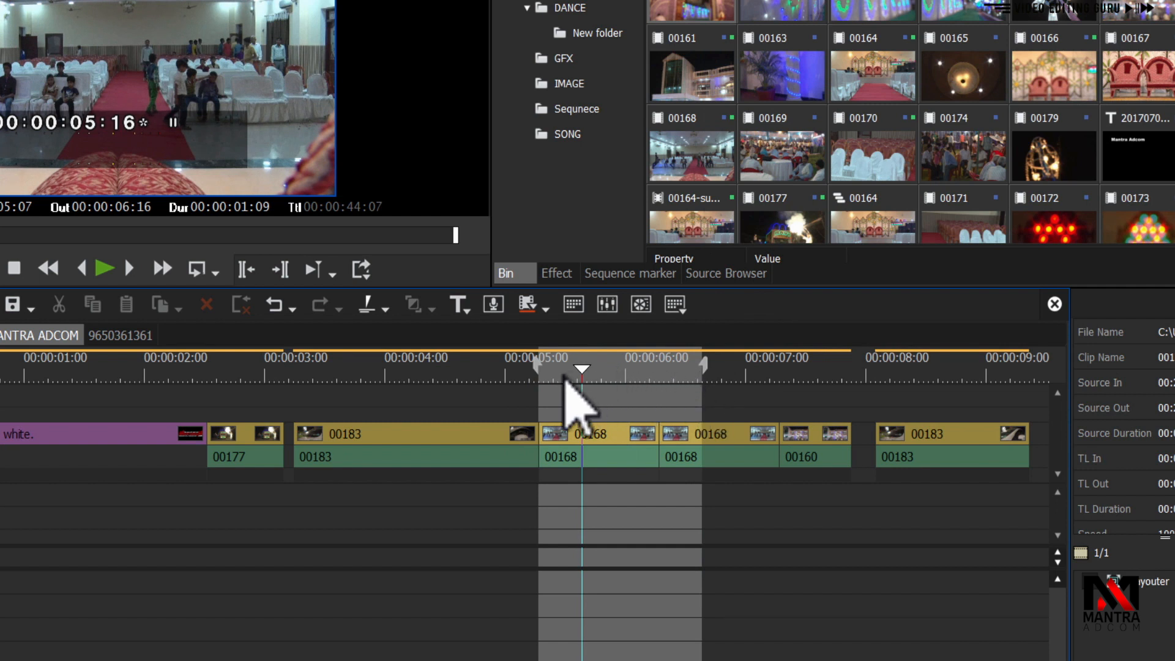
left_click_drag(560, 379, 689, 379)
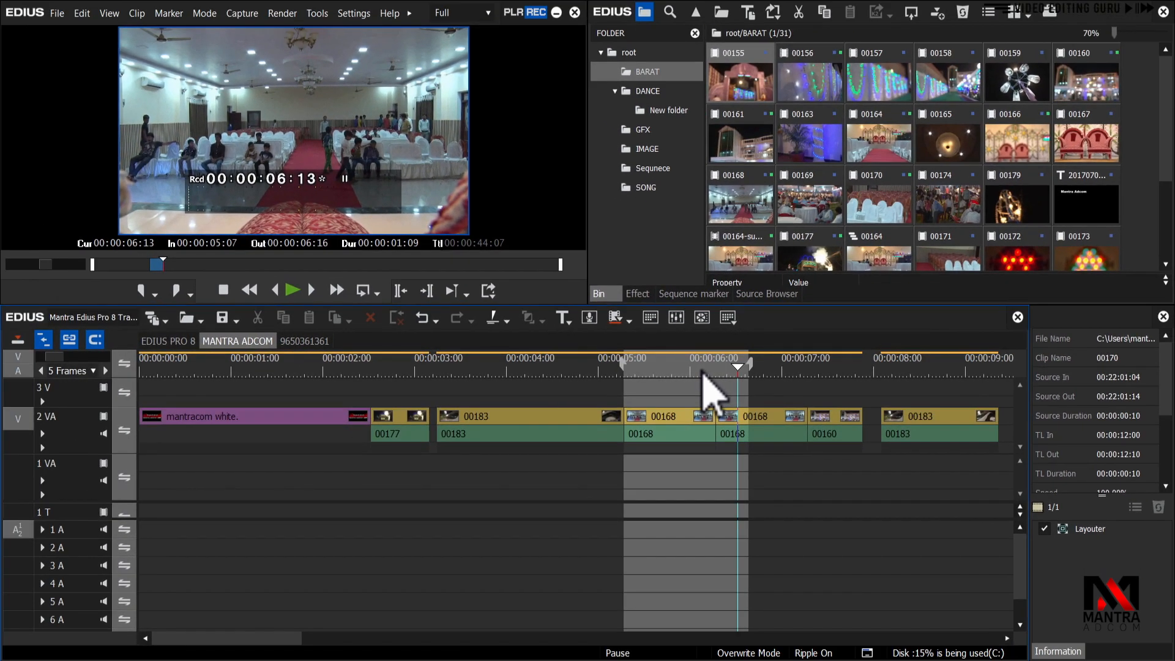
- Set the timeline In point at 00:00:02:18 over clip 00177 and the Out point at 00:00:04:21 over clip 00183
left_click(175, 21)
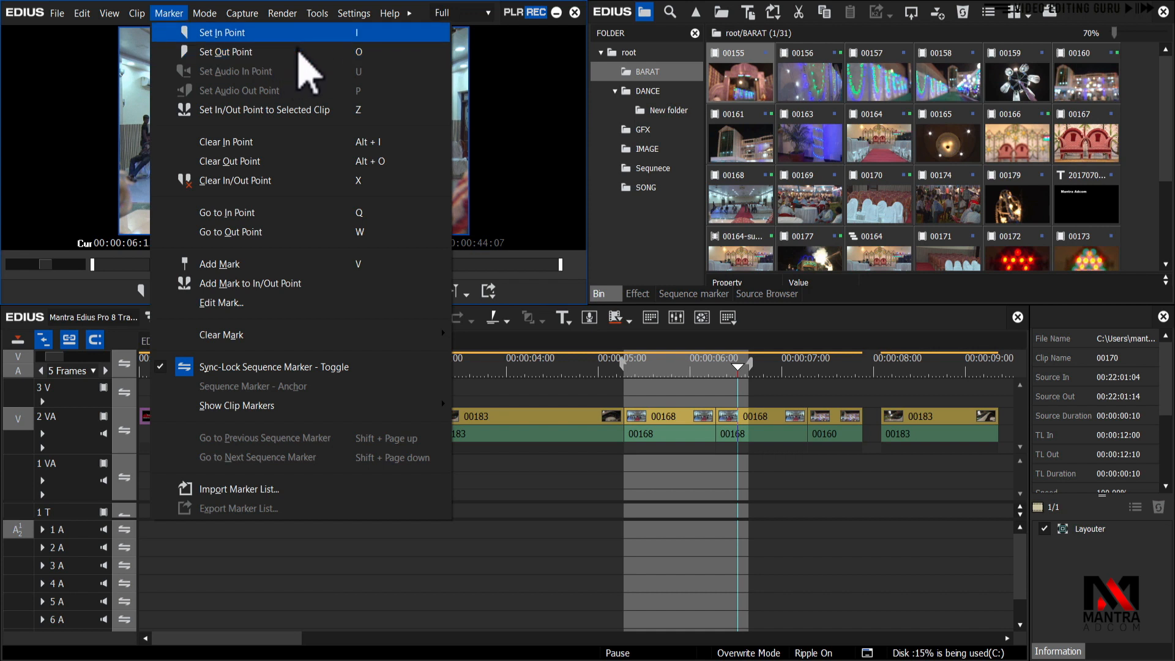
left_click(564, 365)
left_click_drag(564, 366, 389, 378)
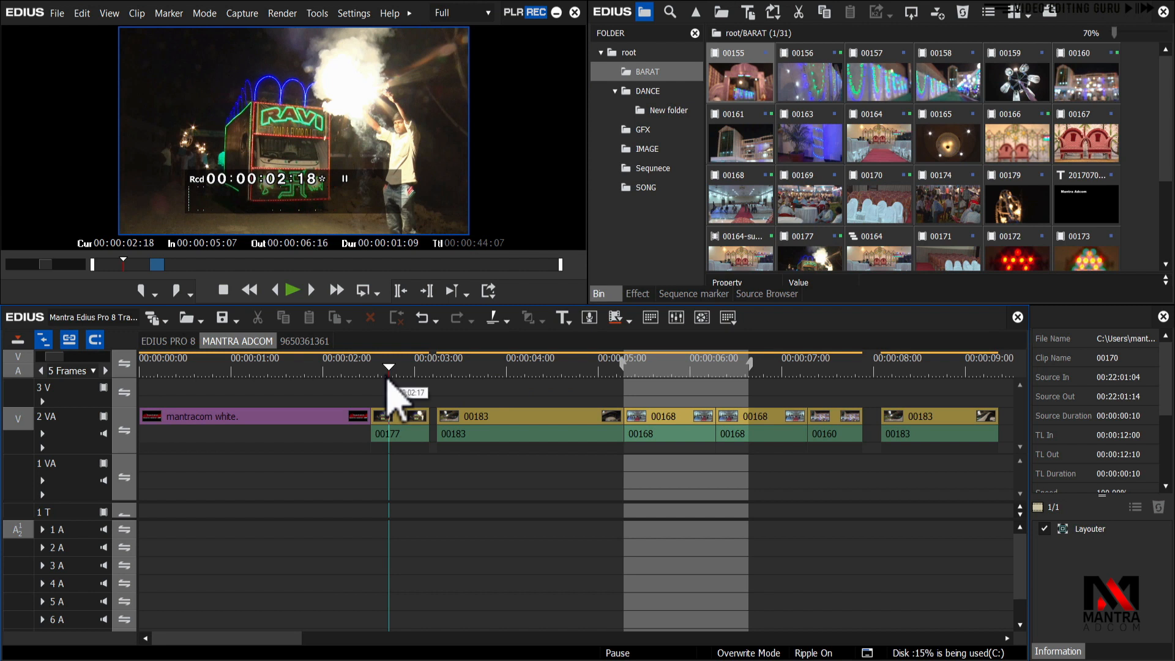
key("i")
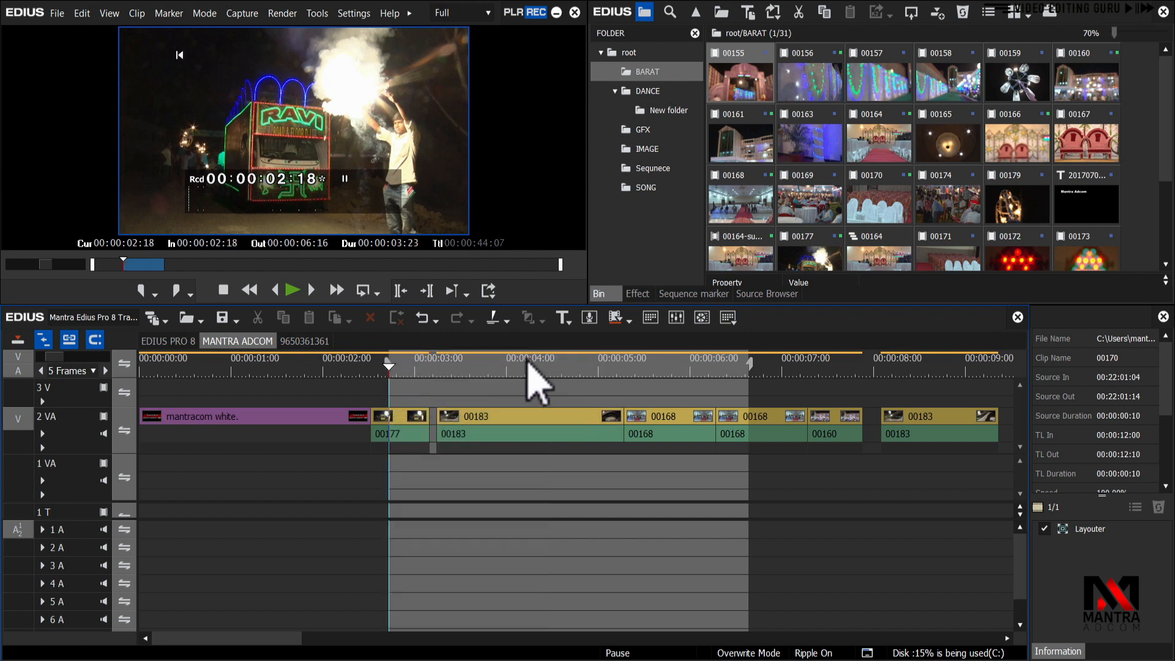
left_click(582, 364)
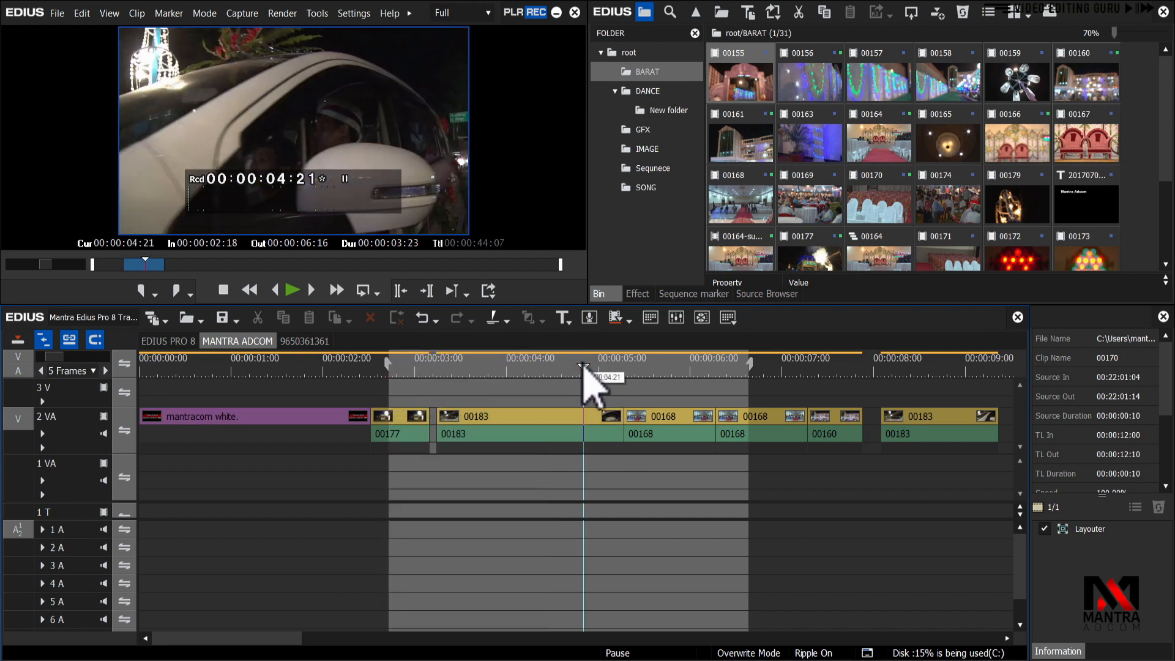
key("o")
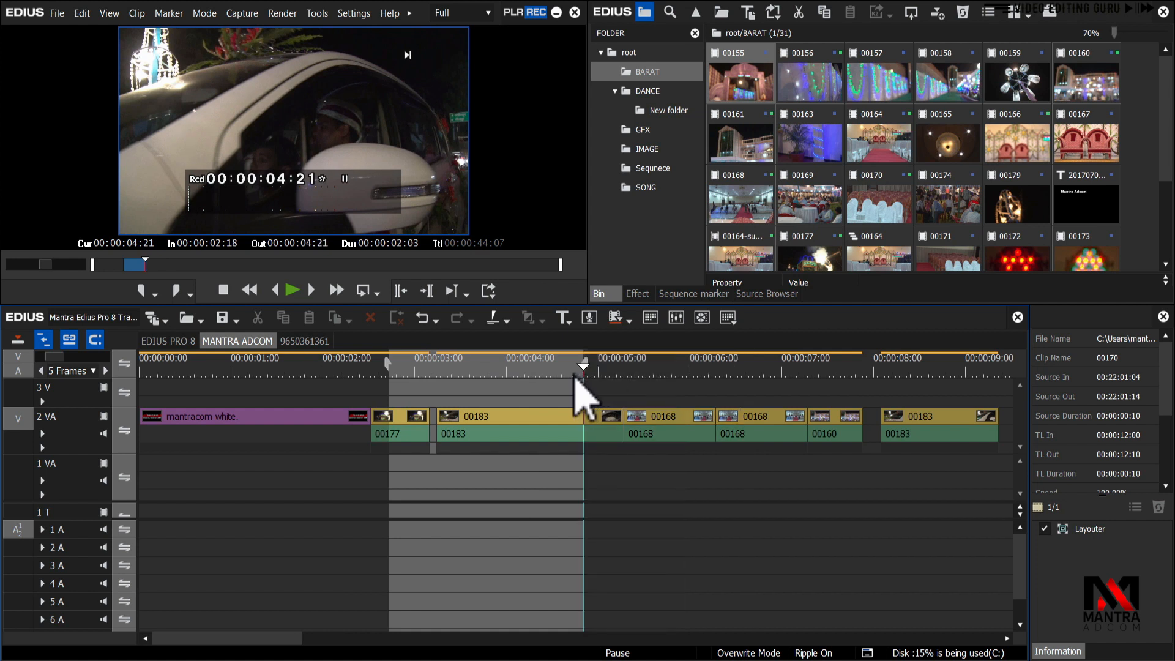
left_click(493, 366)
left_click_drag(493, 375, 514, 378)
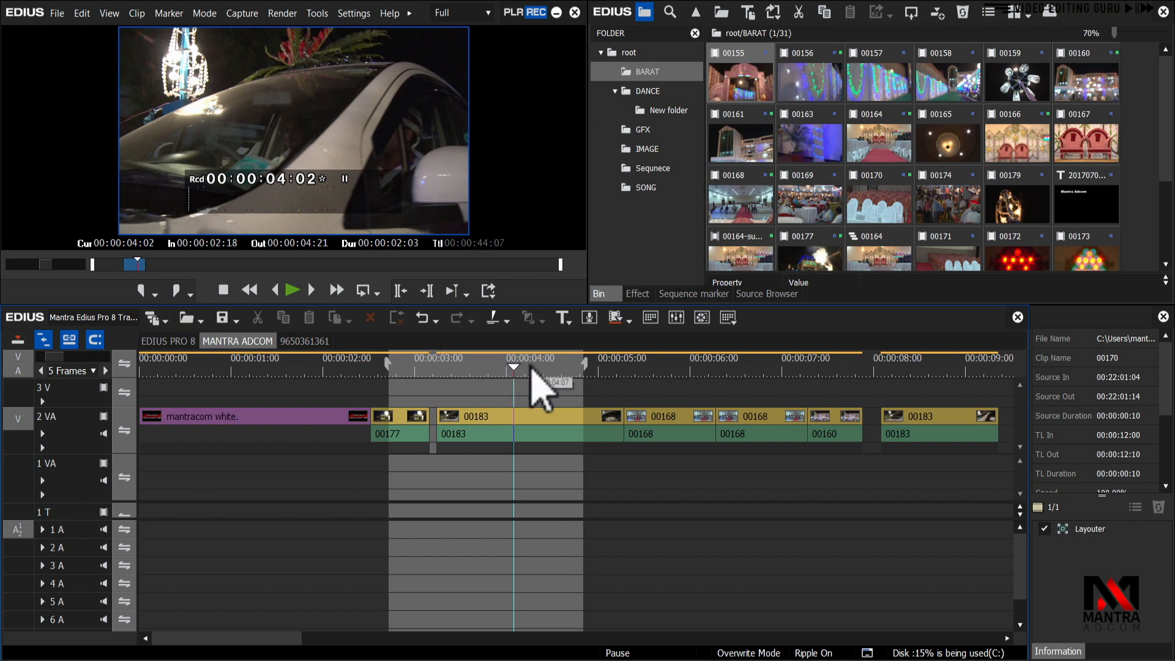
left_click(625, 366)
right_click(625, 366)
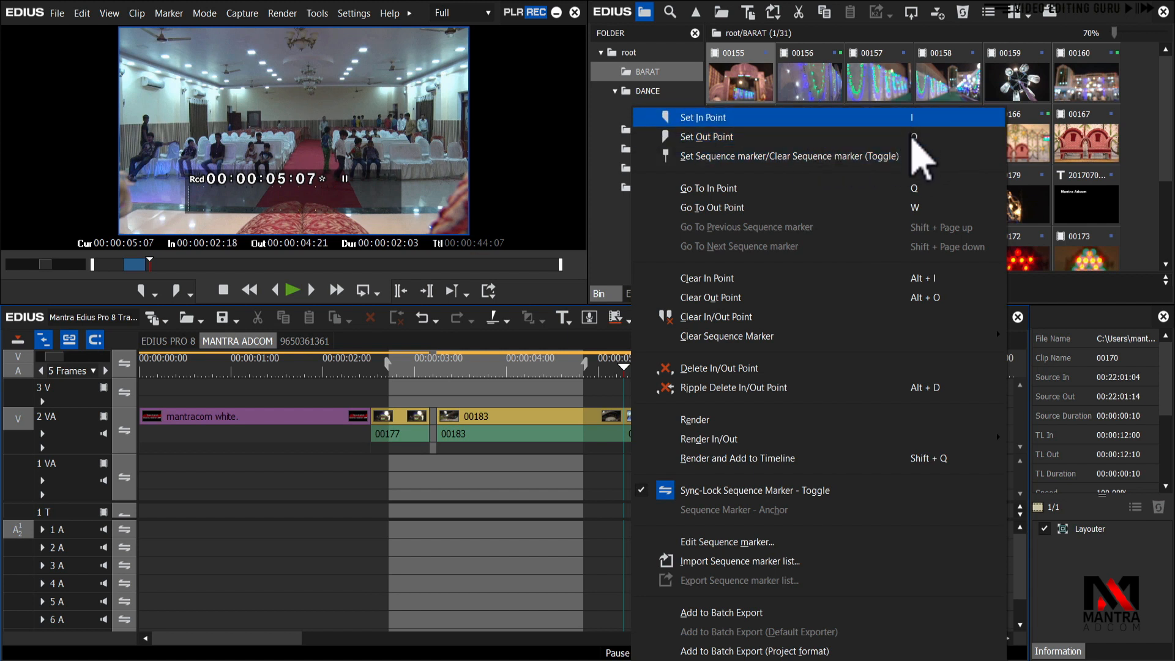
left_click_drag(604, 366, 617, 370)
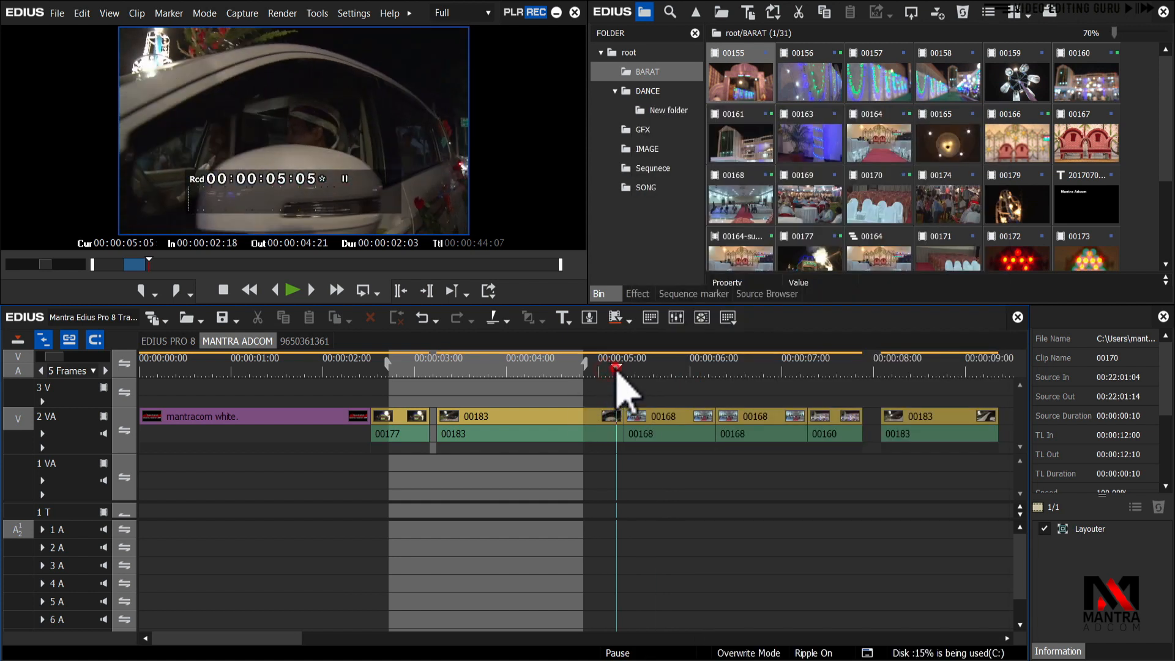
left_click(168, 13)
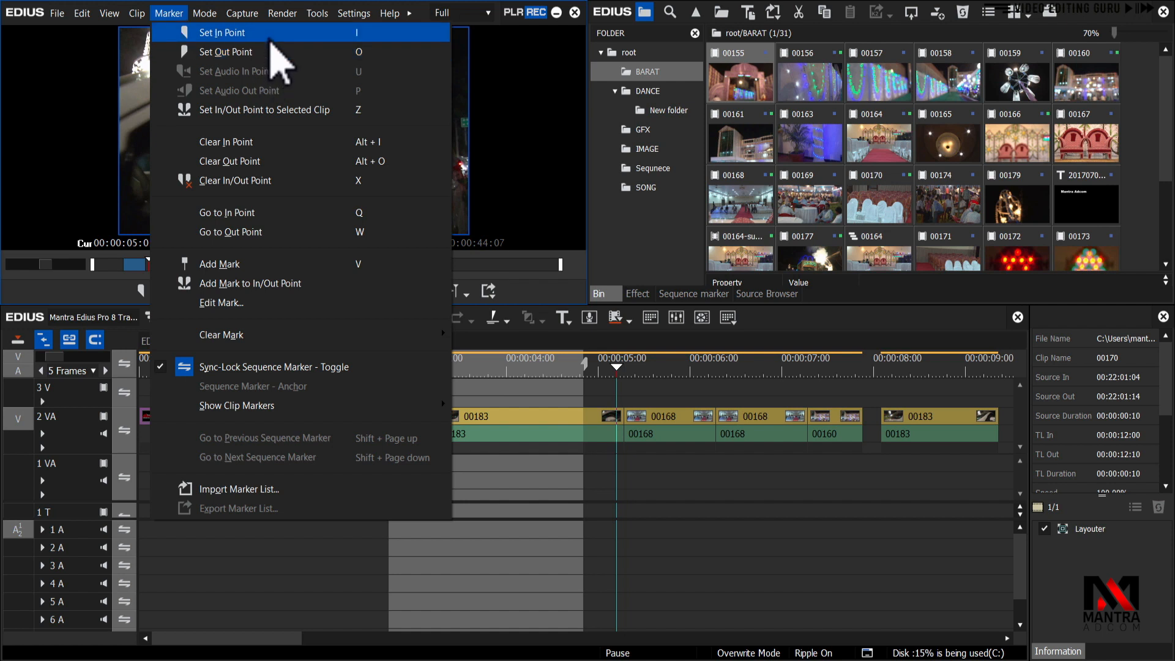
left_click(627, 367)
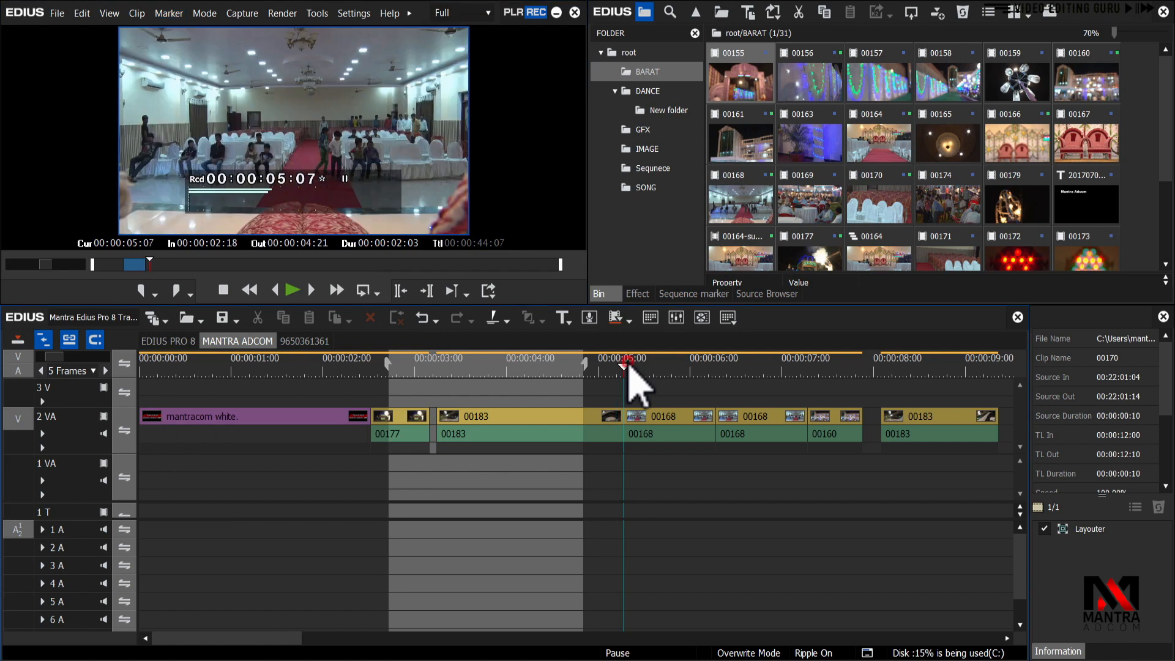